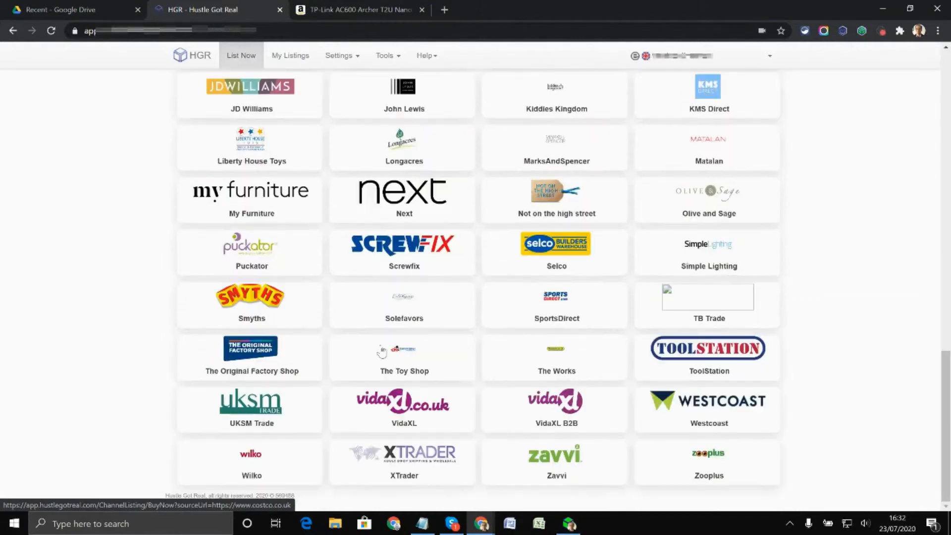
Look through the list of supported suppliers, including Amazon UK.
scroll(382, 352, up, 9)
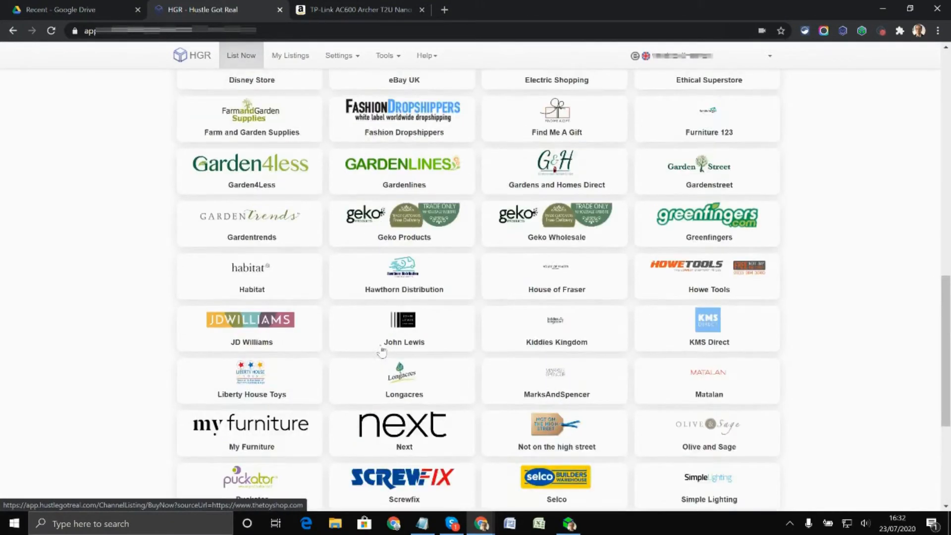
scroll(375, 347, down, 4)
scroll(377, 350, up, 9)
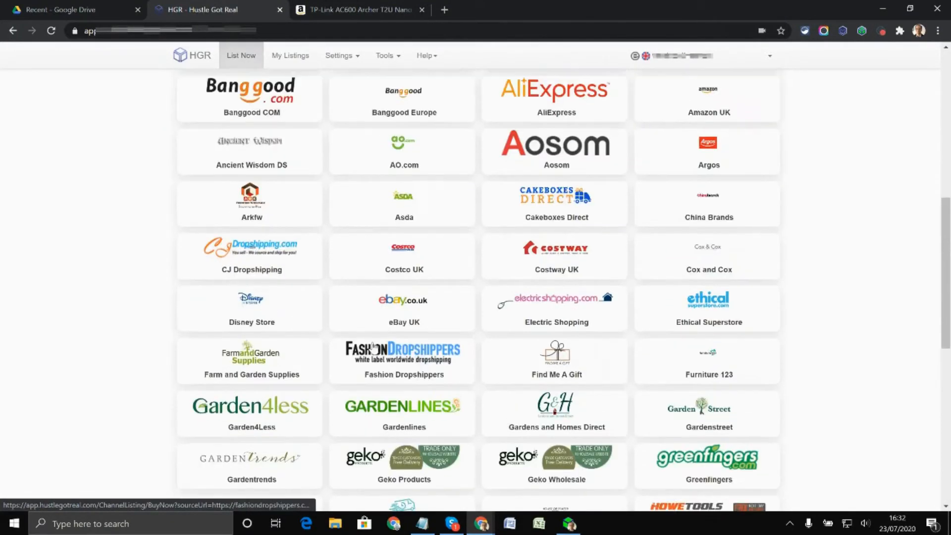
scroll(382, 352, down, 7)
scroll(379, 350, up, 2)
scroll(376, 349, down, 3)
scroll(374, 348, up, 7)
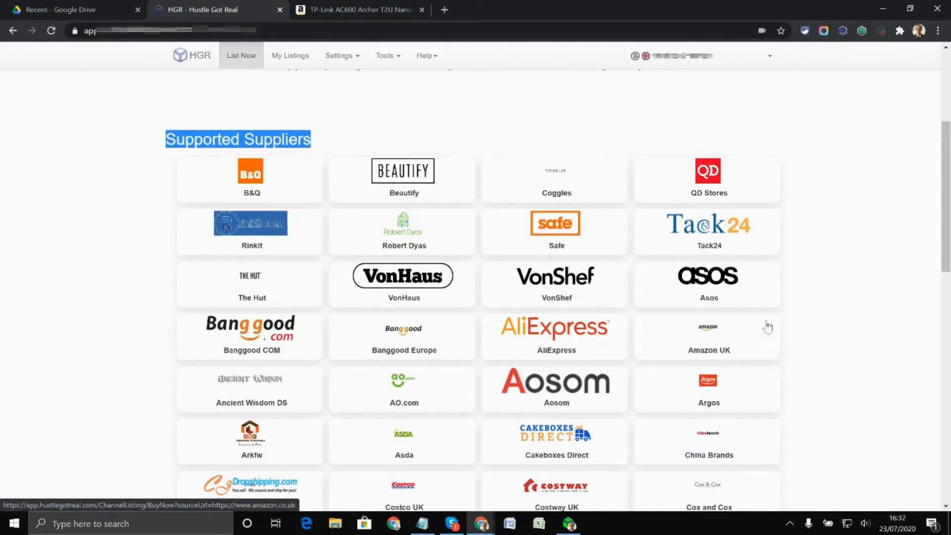
Check the monitoring status in the HGR Non API extension from the TP-Link Wi-Fi dongle's Amazon page.
click(378, 11)
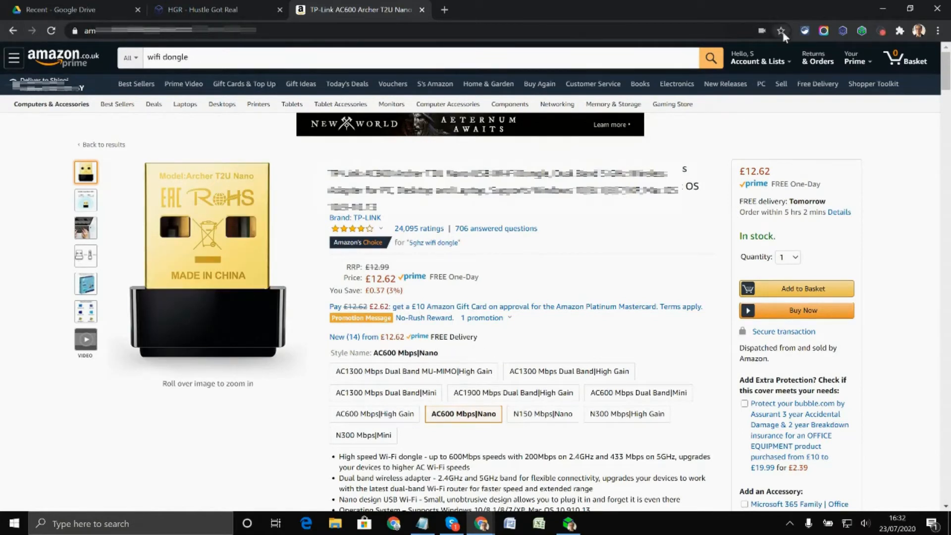
click(844, 32)
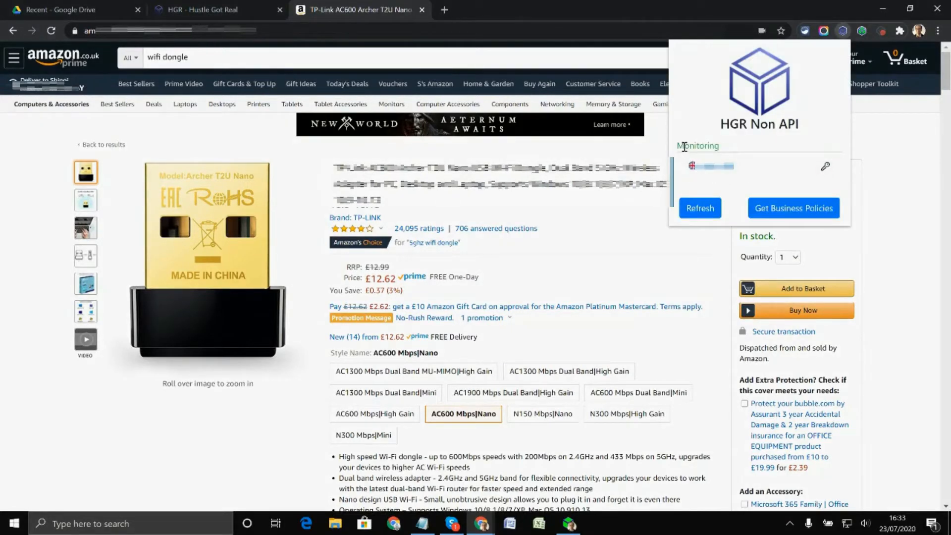
double_click(688, 147)
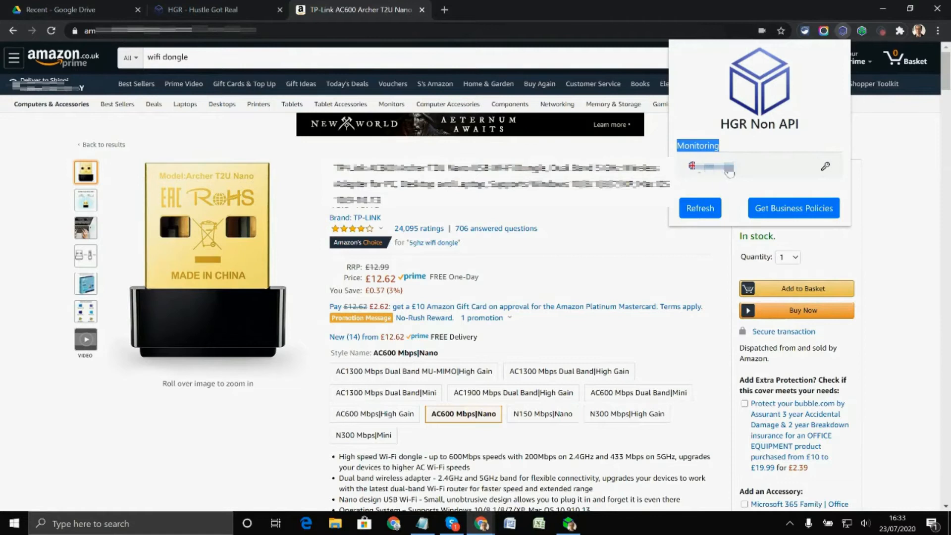
click(881, 148)
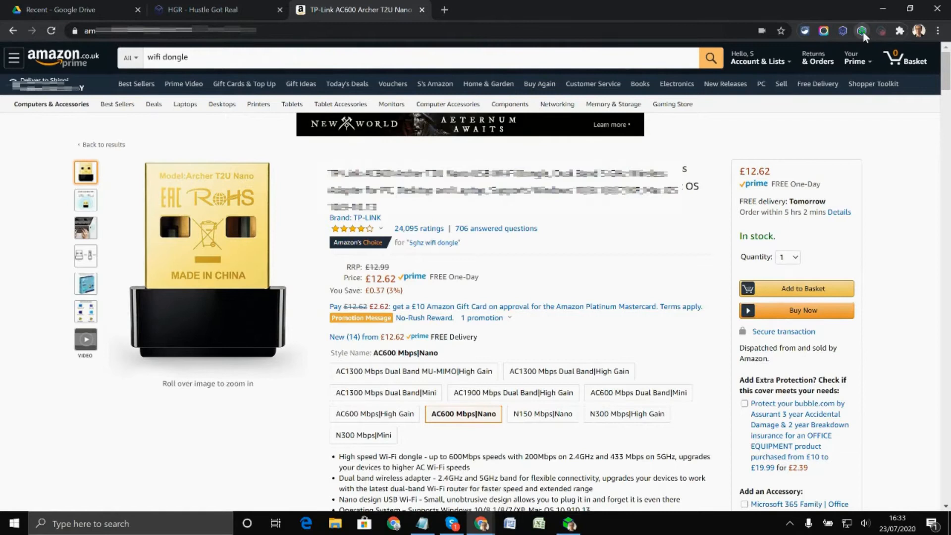
Load the Amazon product into an HGR listing form and read the VeRO notice above it.
click(862, 31)
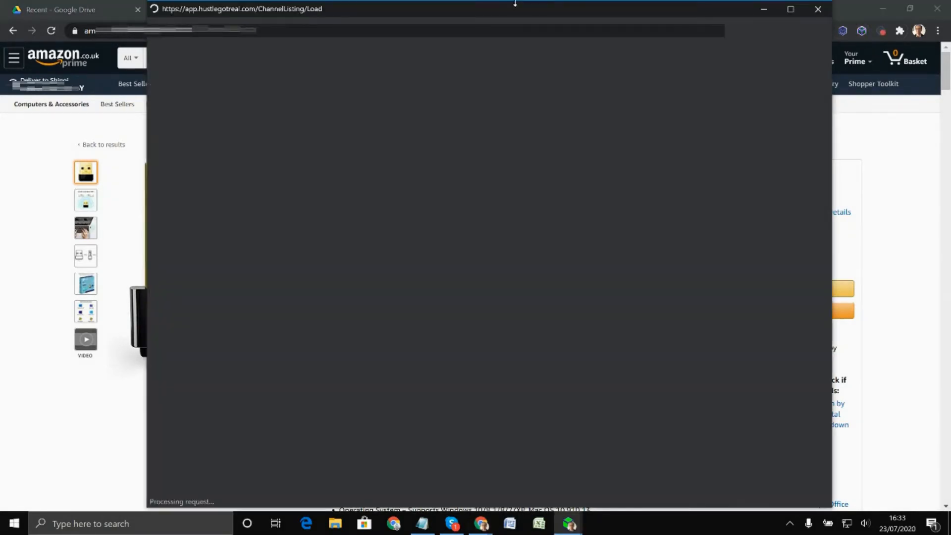
drag(515, 3, 498, 62)
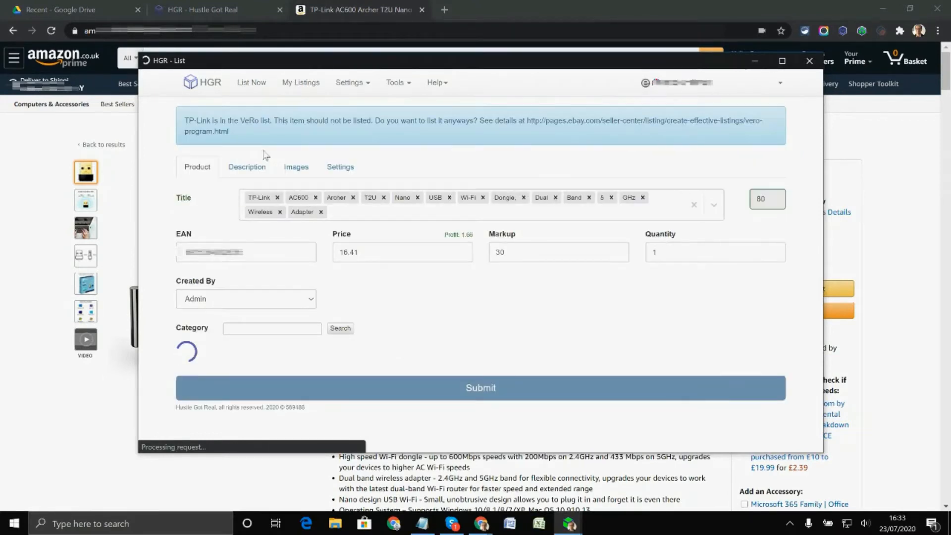
drag(233, 135, 184, 124)
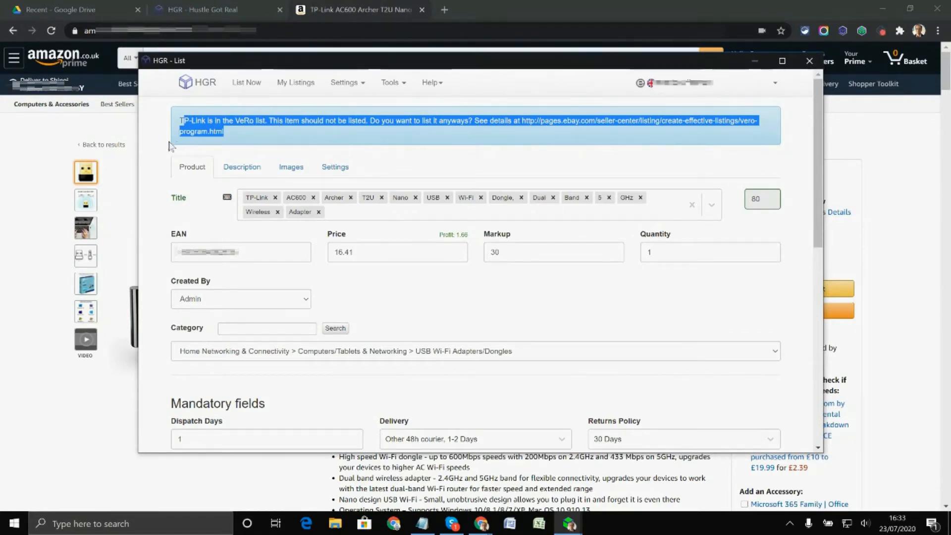
click(259, 150)
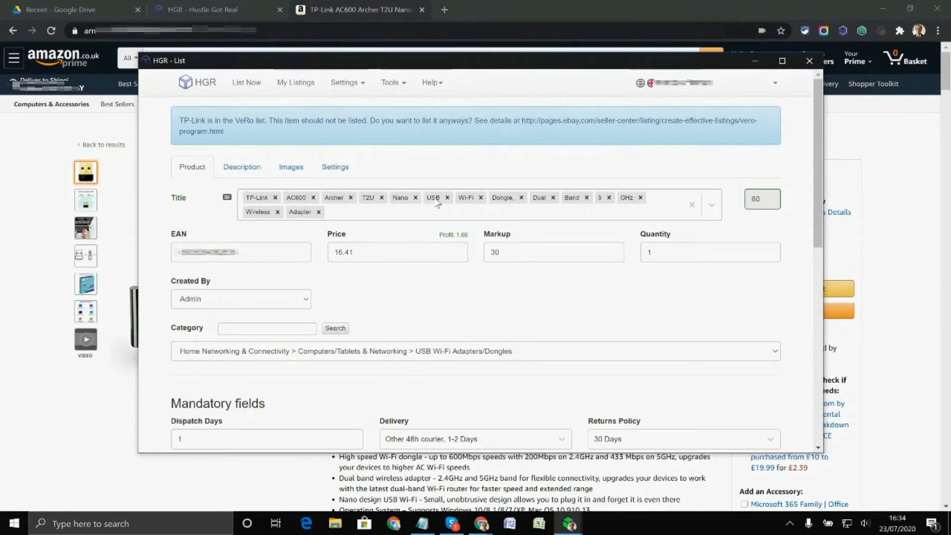
Reorder the listing title's keywords so that USB, Wi-Fi and Dongle directly follow TP-Link.
drag(438, 203, 297, 203)
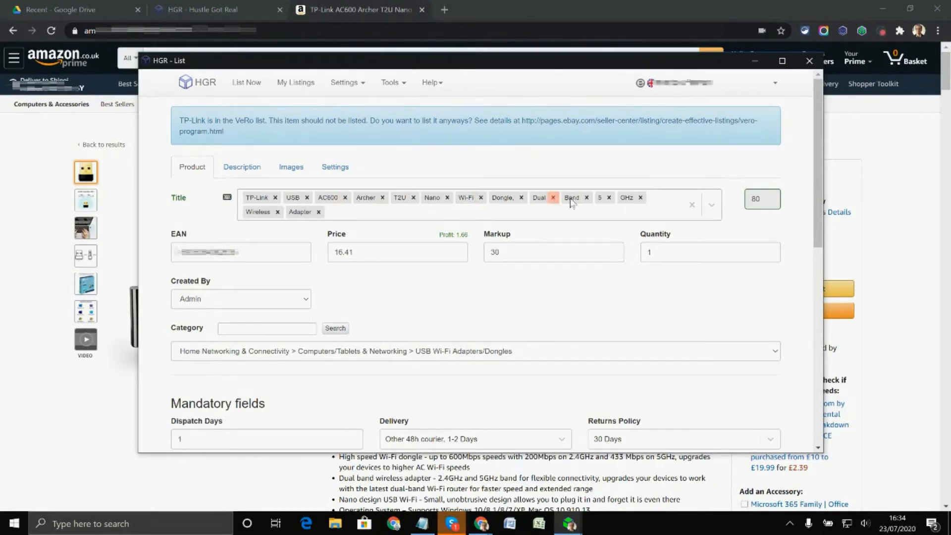
drag(468, 204, 328, 199)
drag(507, 202, 350, 211)
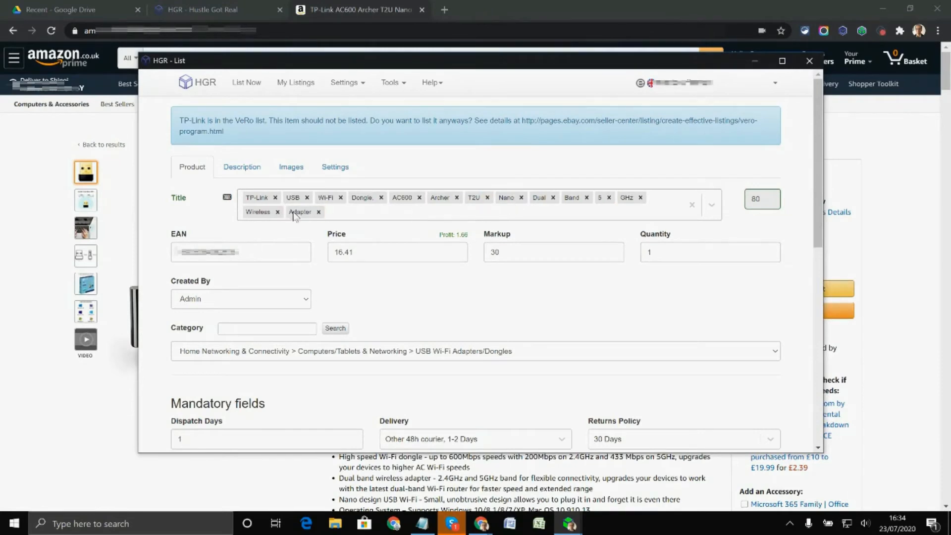
Review the listing's EAN, price and markup, plus its mandatory and optional item fields.
click(181, 257)
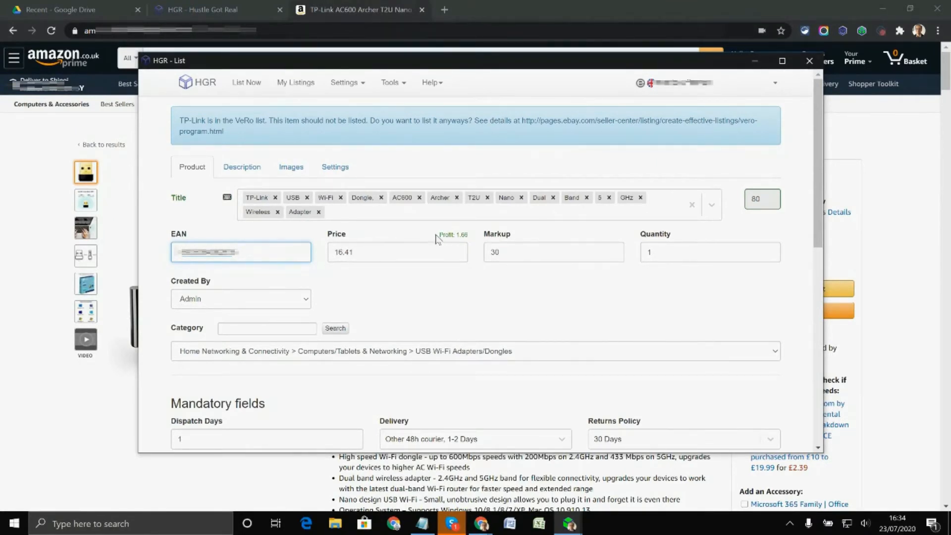
drag(354, 256, 327, 257)
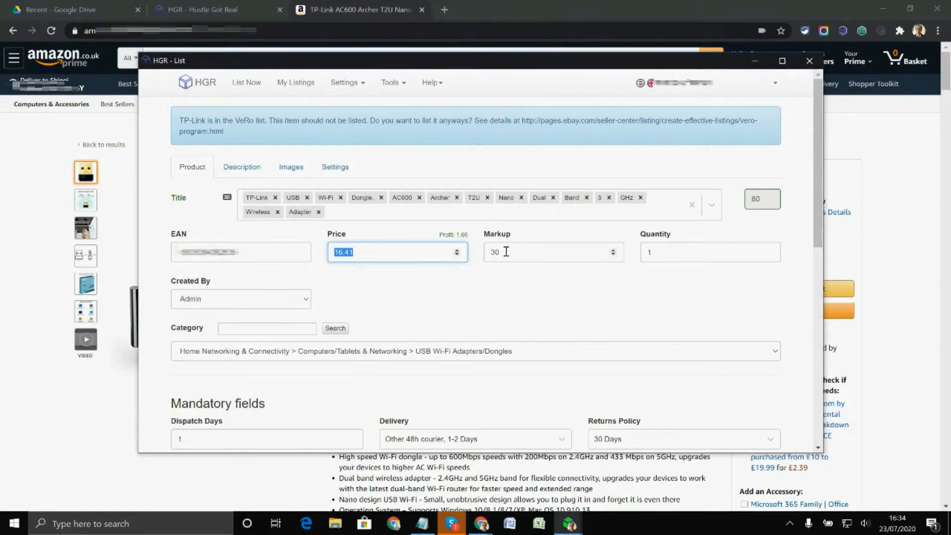
click(613, 251)
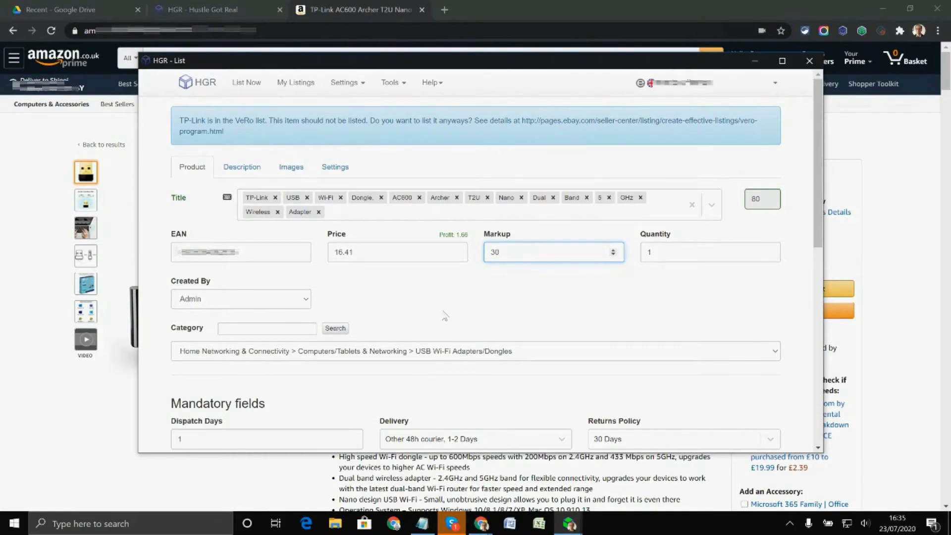
scroll(336, 306, down, 1)
scroll(566, 298, down, 2)
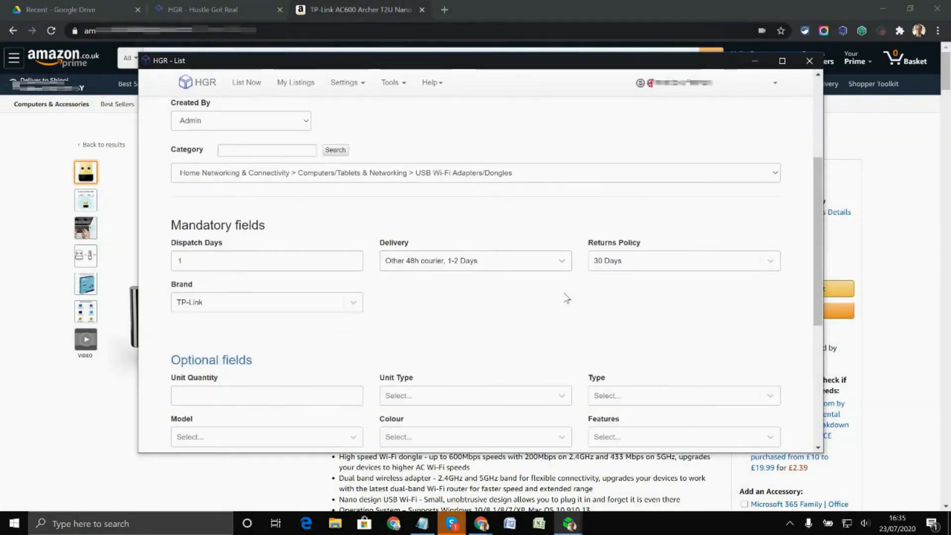
scroll(210, 237, down, 1)
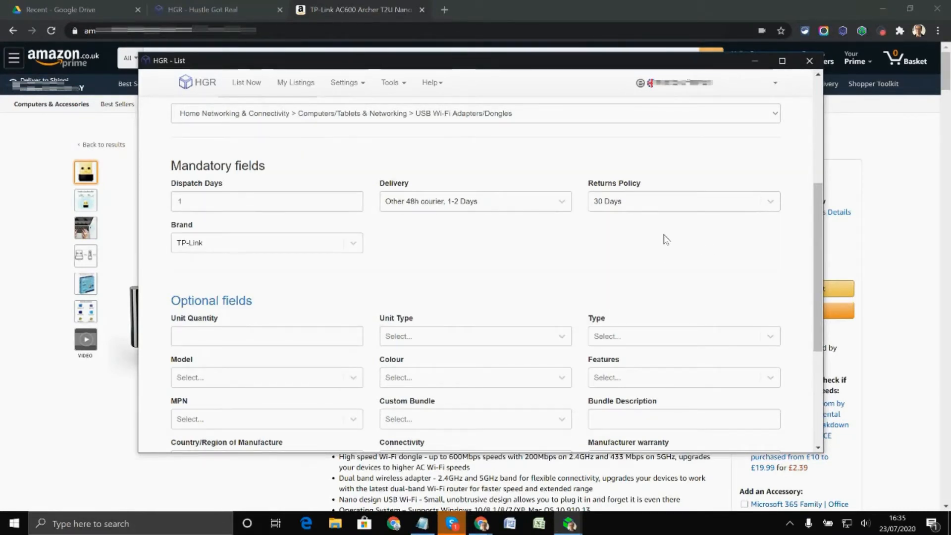
scroll(552, 244, down, 2)
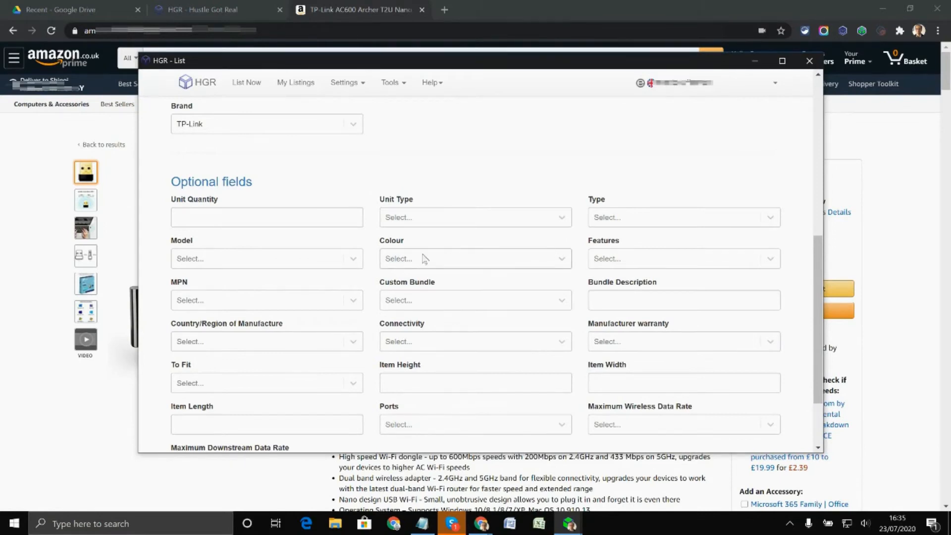
scroll(528, 314, down, 1)
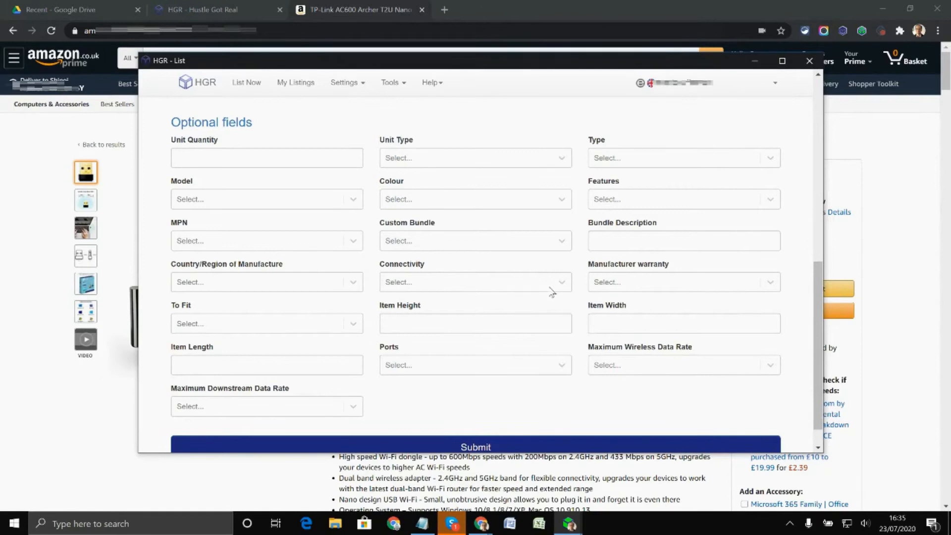
scroll(516, 250, up, 5)
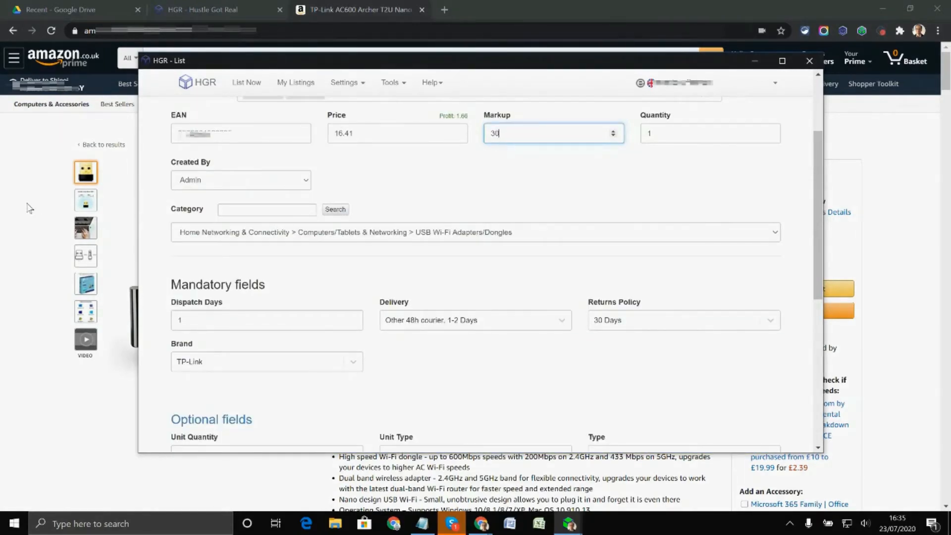
Copy "TP-Link AC600 Archer T2U Nano" from the Amazon title and search Google for it in a new tab.
click(28, 209)
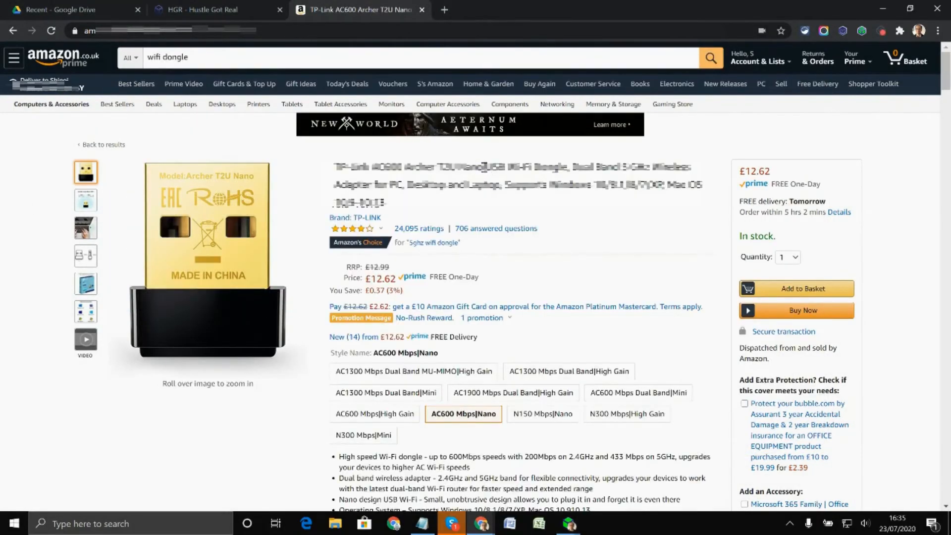
drag(488, 167, 336, 168)
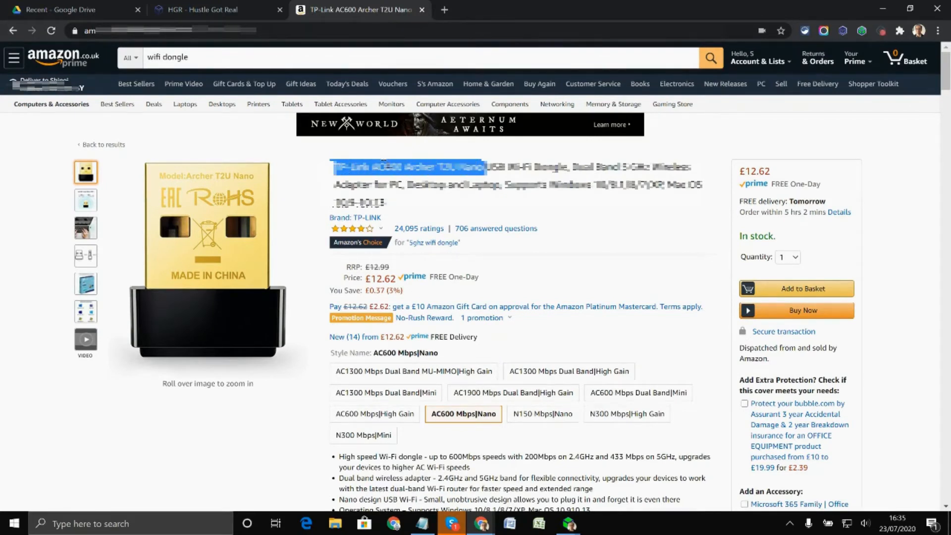
right_click(382, 164)
click(410, 171)
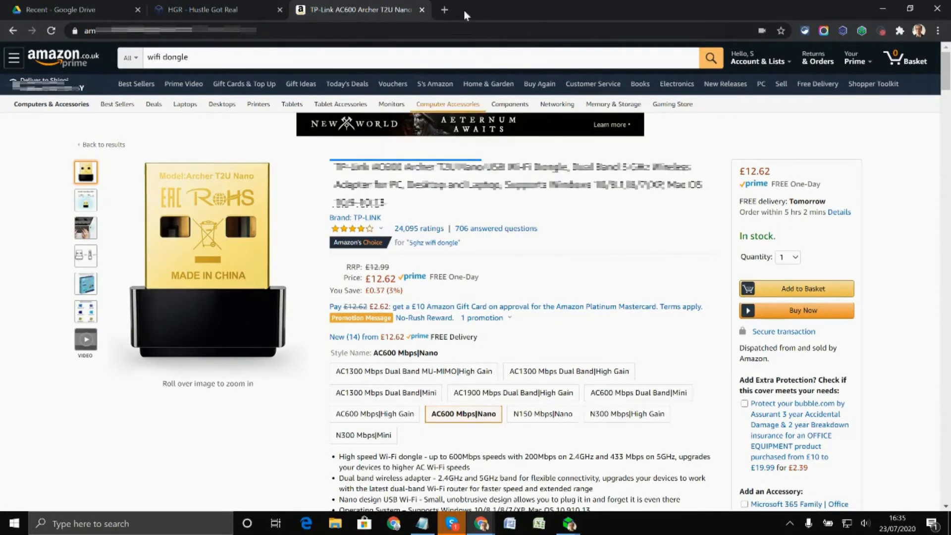
click(448, 9)
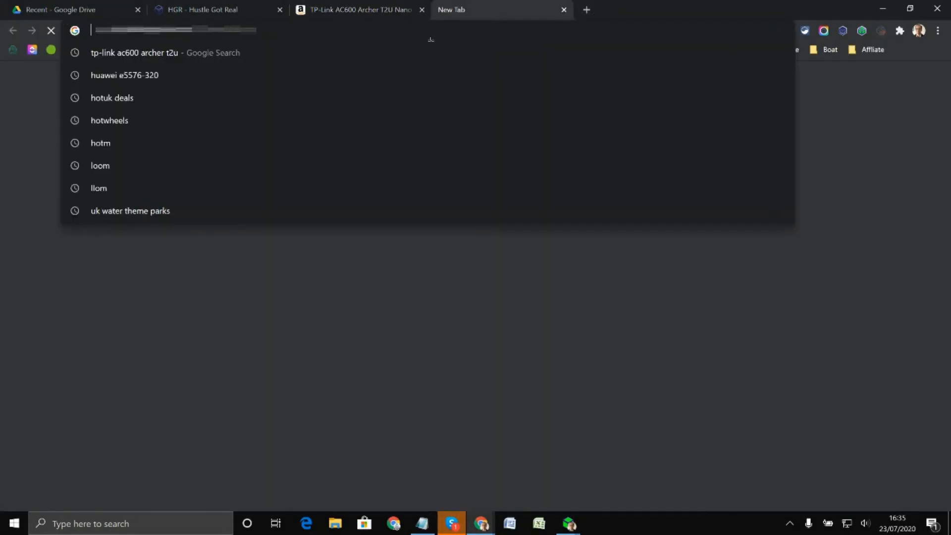
key(ctrl+v)
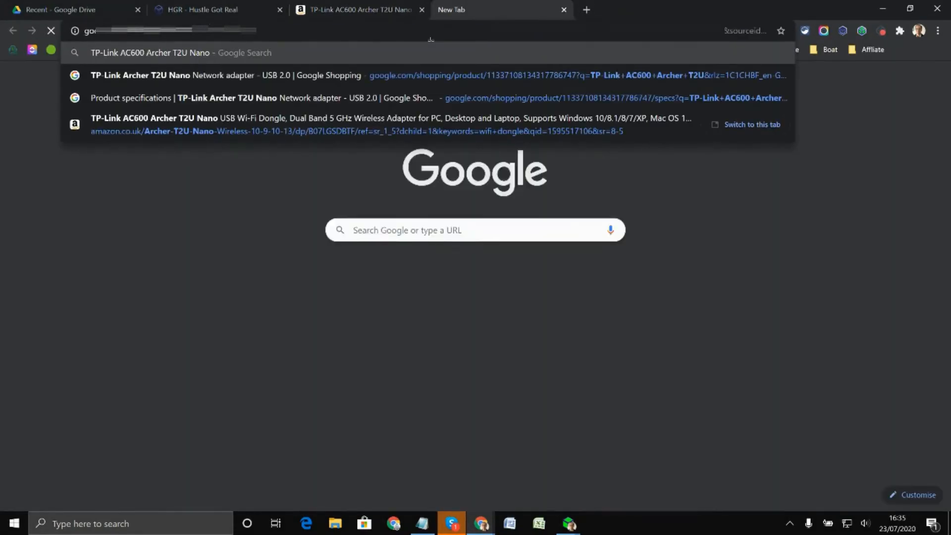
key(Return)
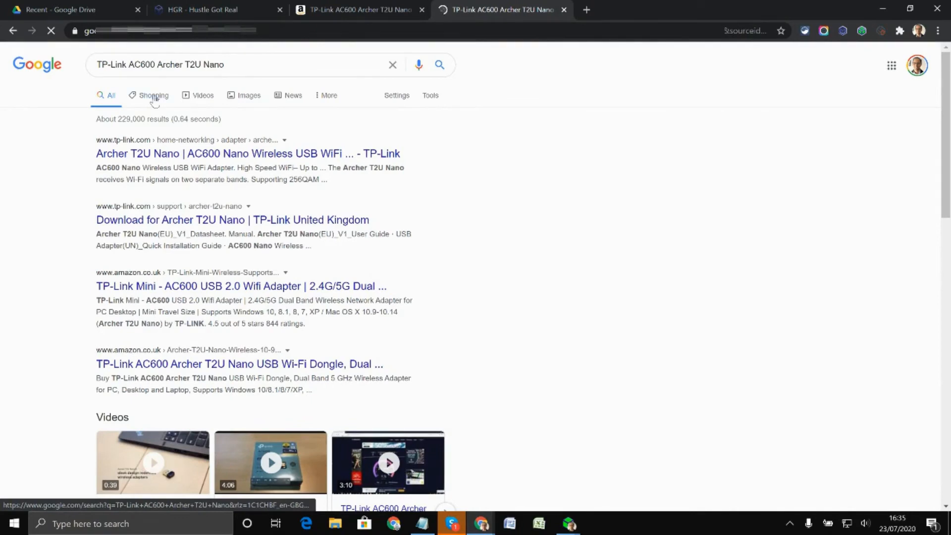
Open the Google Shopping price comparison for the TP-Link Archer T2U Nano Network adapter and find its specifications summary.
click(155, 98)
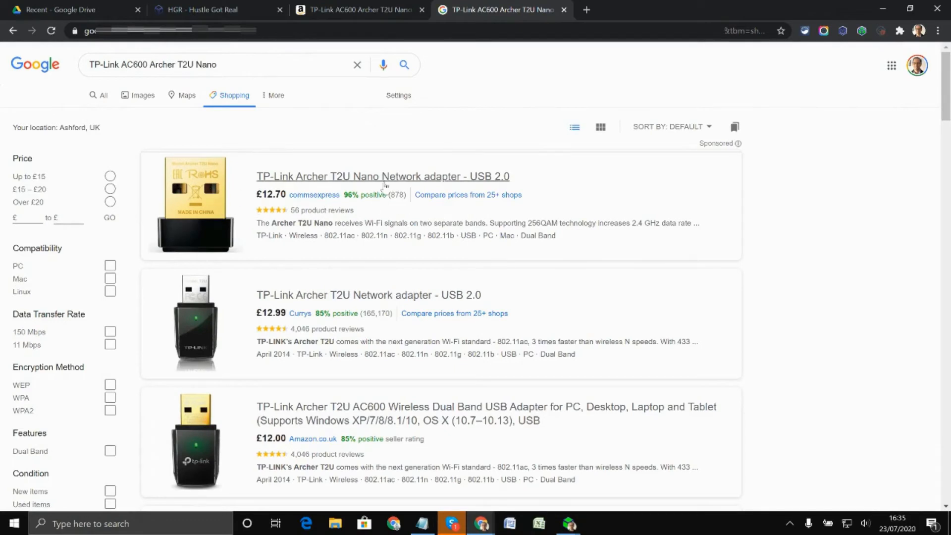
click(465, 195)
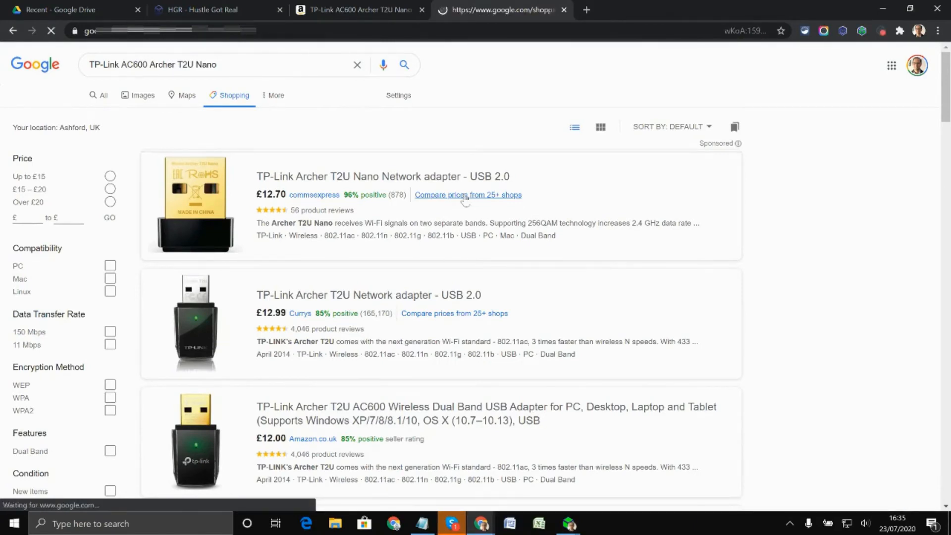
scroll(339, 255, down, 10)
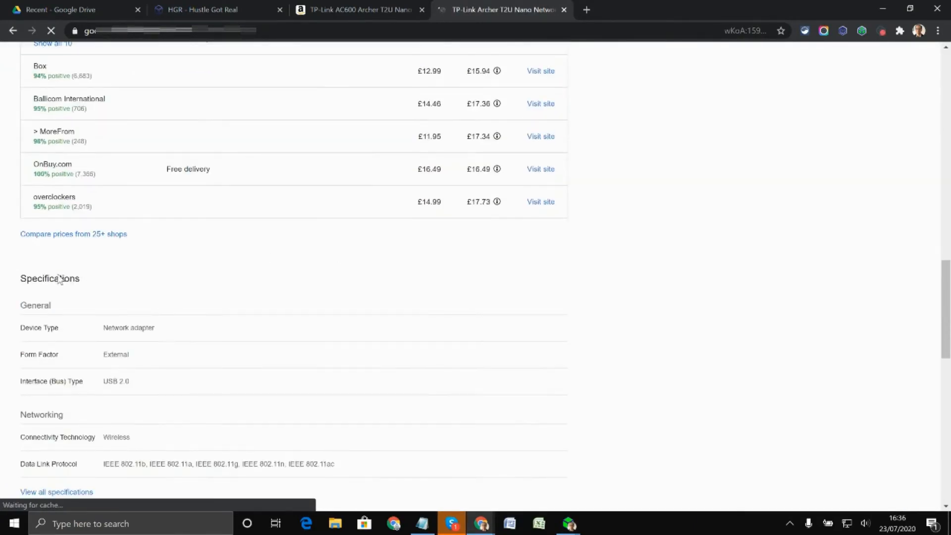
scroll(187, 282, down, 2)
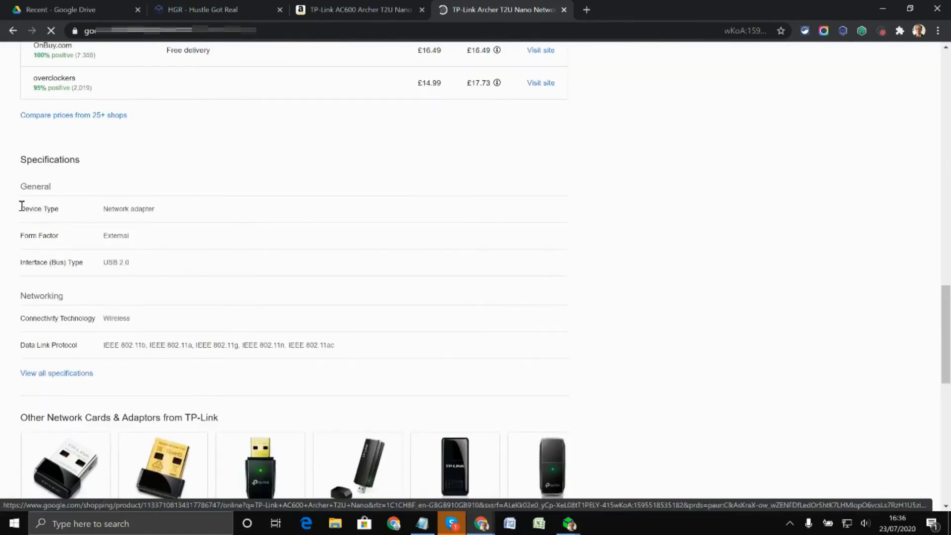
Open the adapter's full specifications and examine its networking, dimensions, warranty and product identifier details.
click(50, 378)
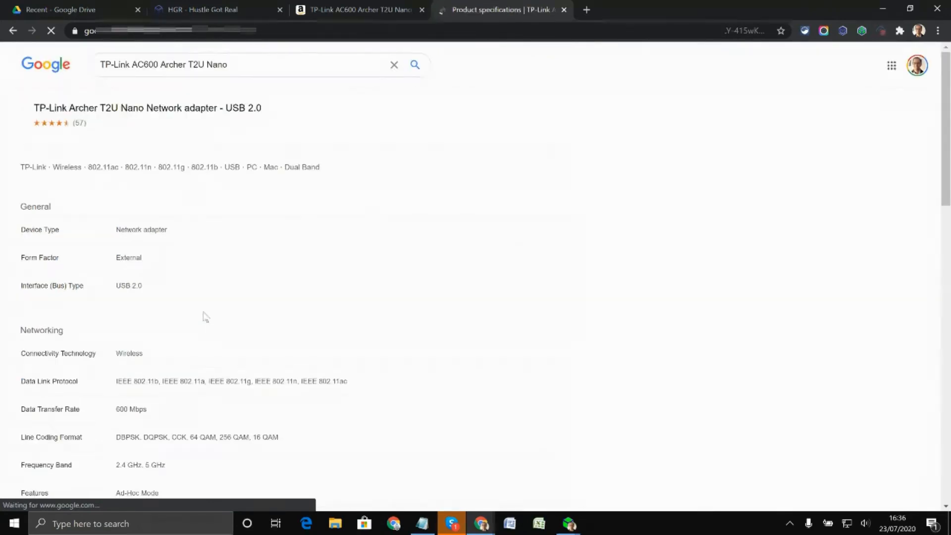
scroll(200, 265, down, 1)
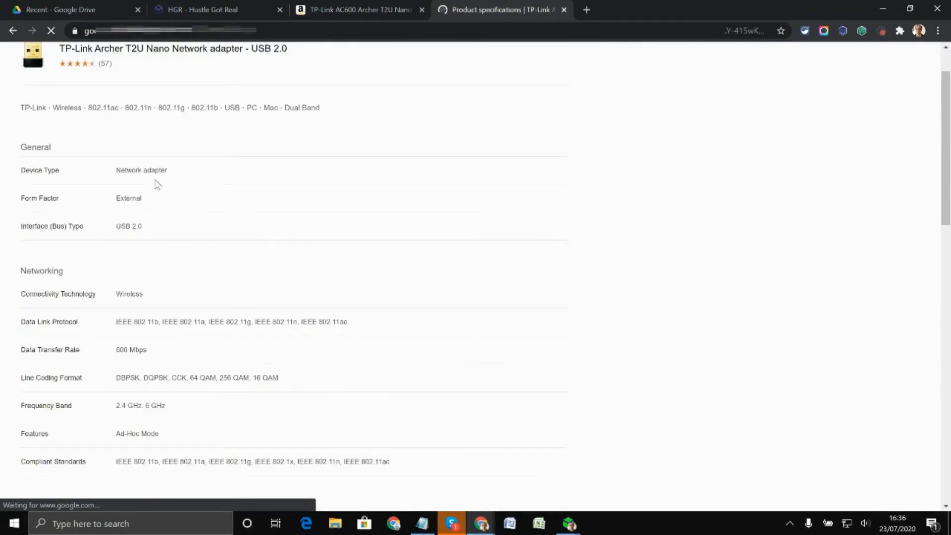
scroll(157, 184, down, 2)
scroll(266, 282, down, 1)
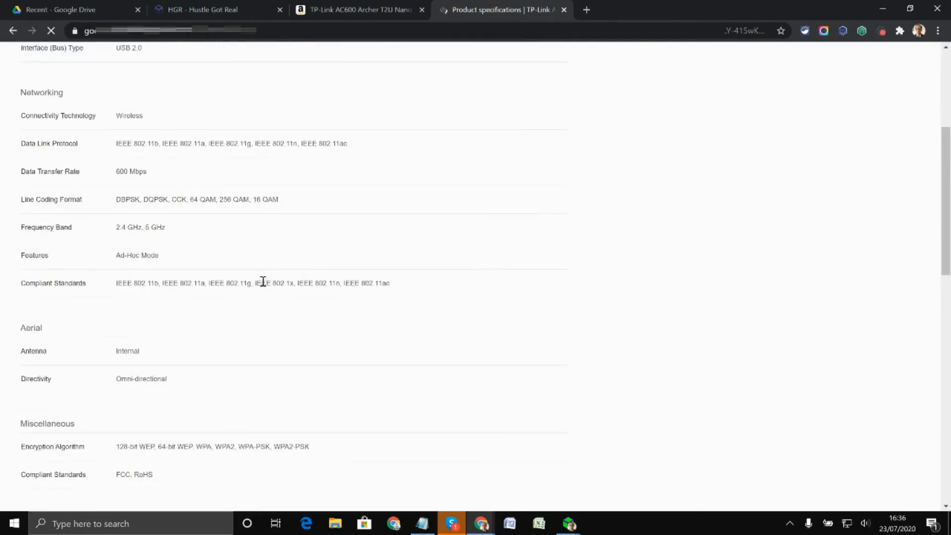
scroll(262, 283, down, 7)
scroll(264, 285, down, 2)
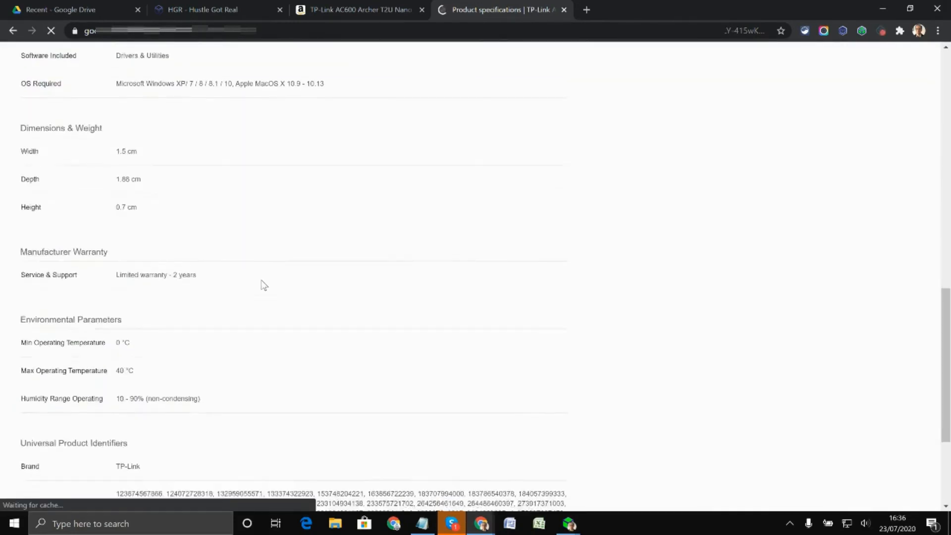
Check the remaining adapter specifications, including the product identifiers, and switch back to the HGR listing window.
scroll(263, 285, down, 4)
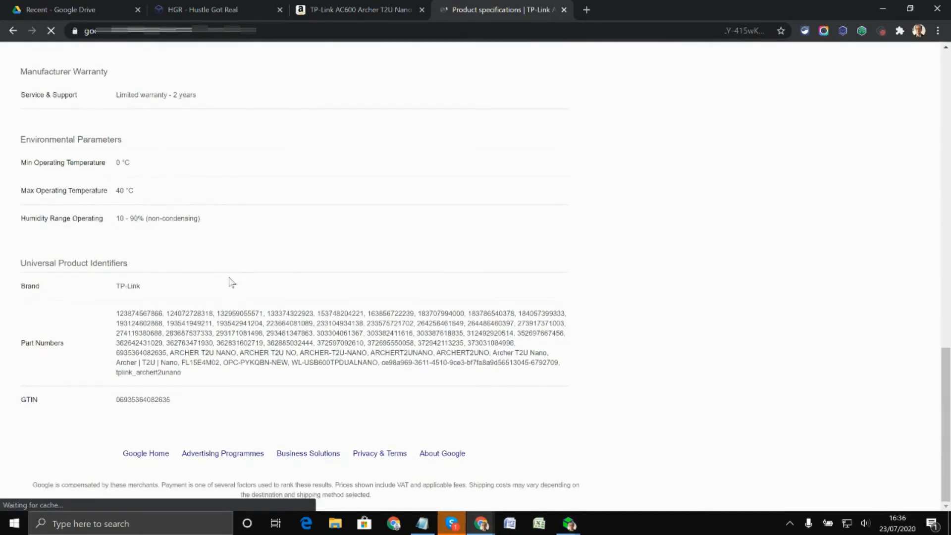
scroll(225, 273, up, 14)
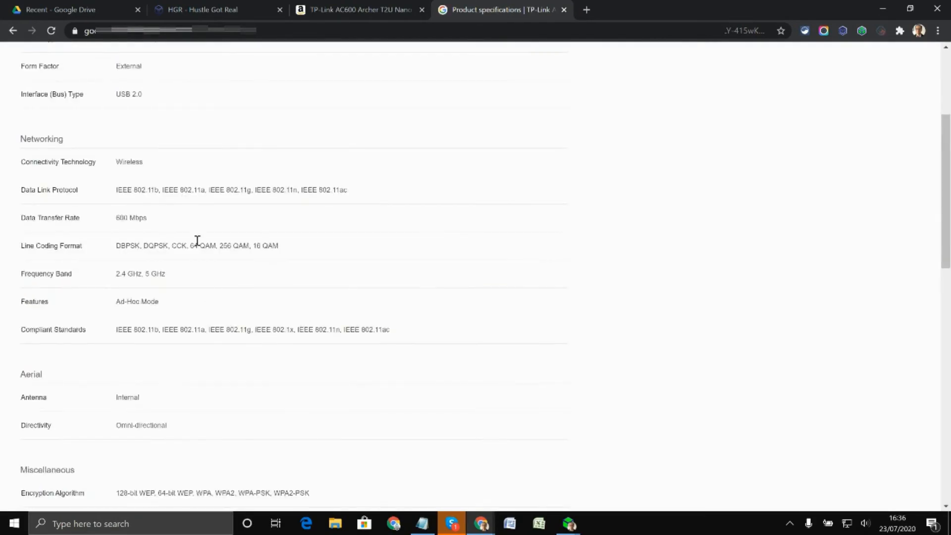
click(569, 524)
scroll(448, 291, up, 9)
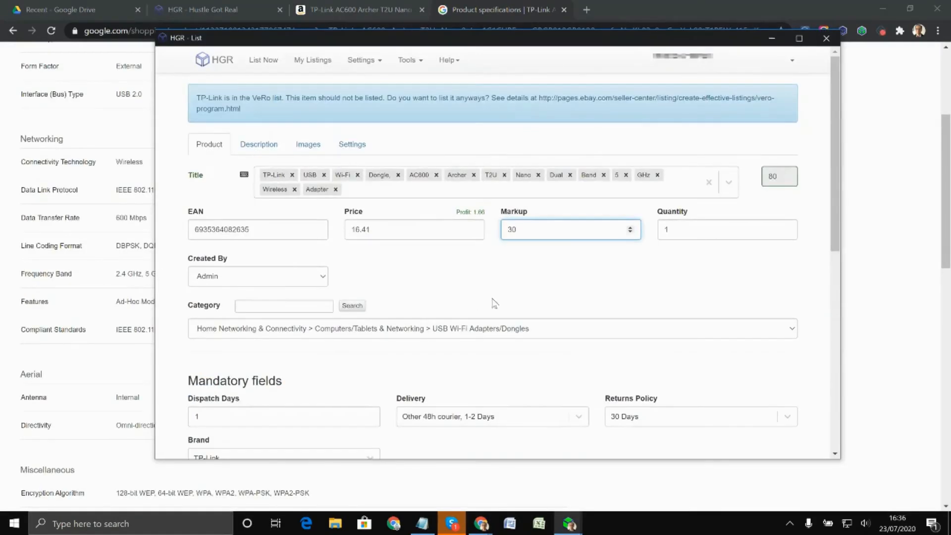
Apply the Balanced template to the listing's description and check its title, image, features and details layout.
click(261, 145)
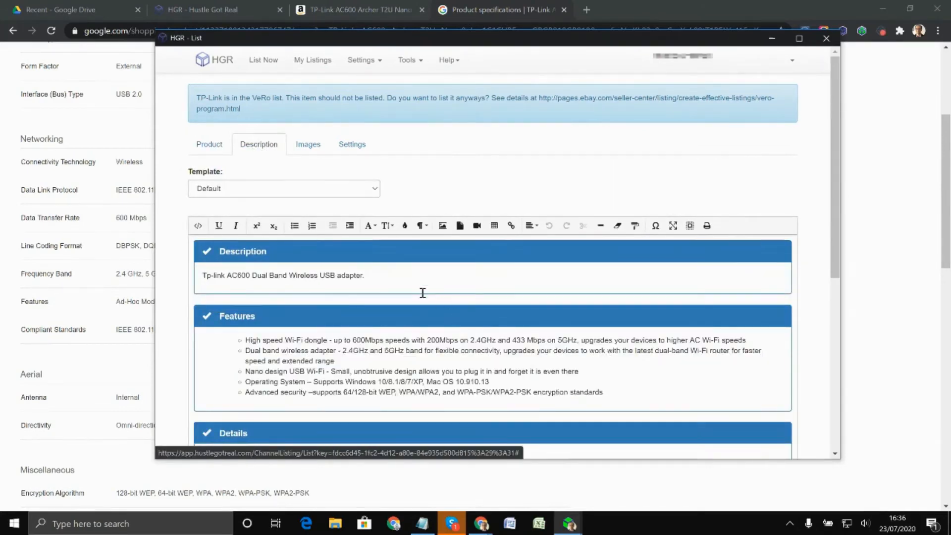
click(360, 192)
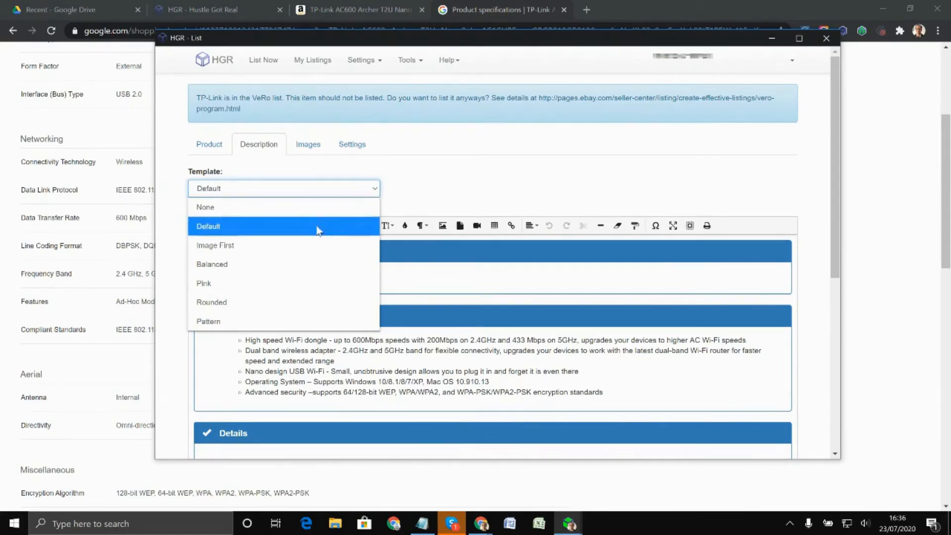
click(224, 270)
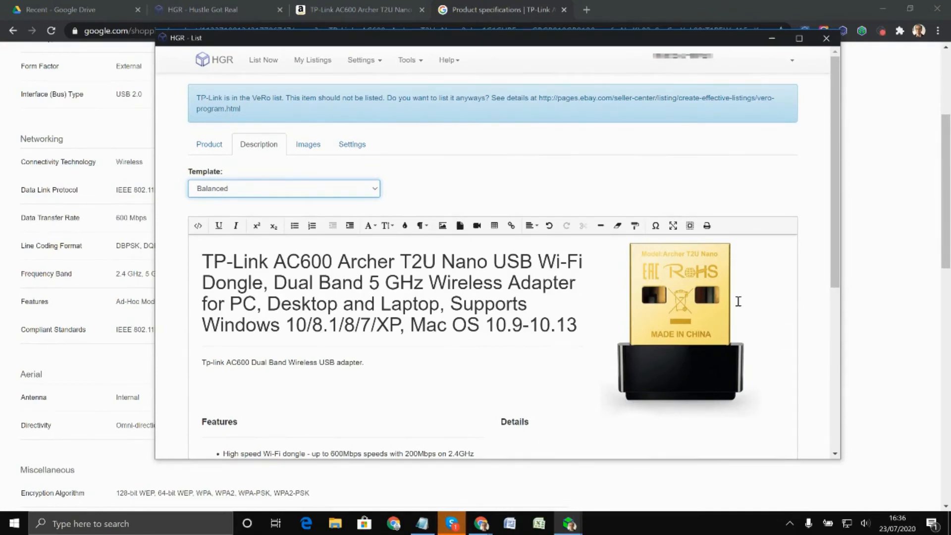
scroll(536, 303, down, 6)
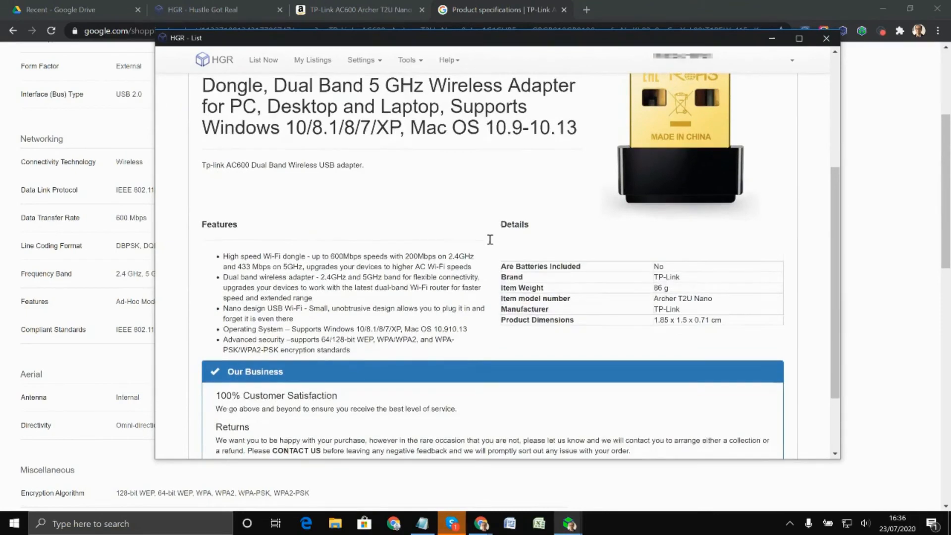
scroll(444, 300, up, 6)
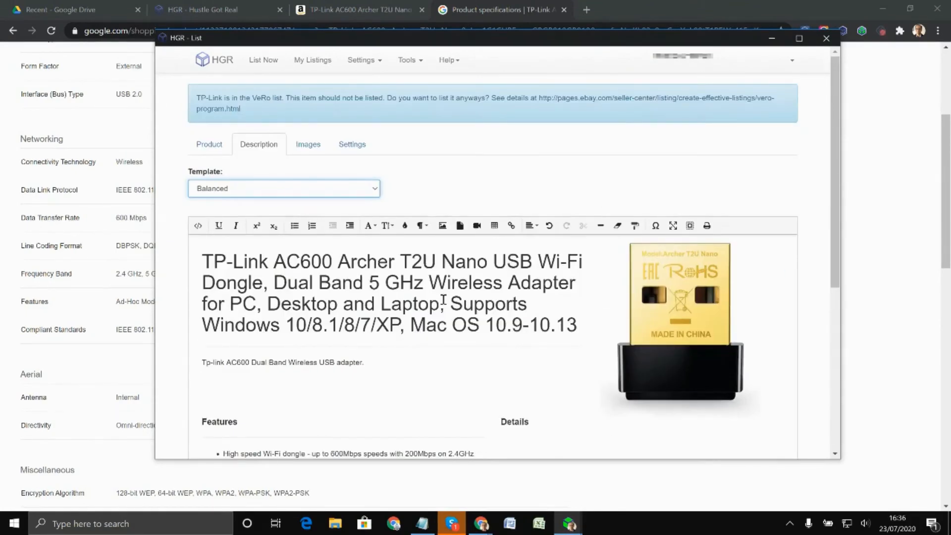
Review all the product images included in the dongle's listing.
click(309, 146)
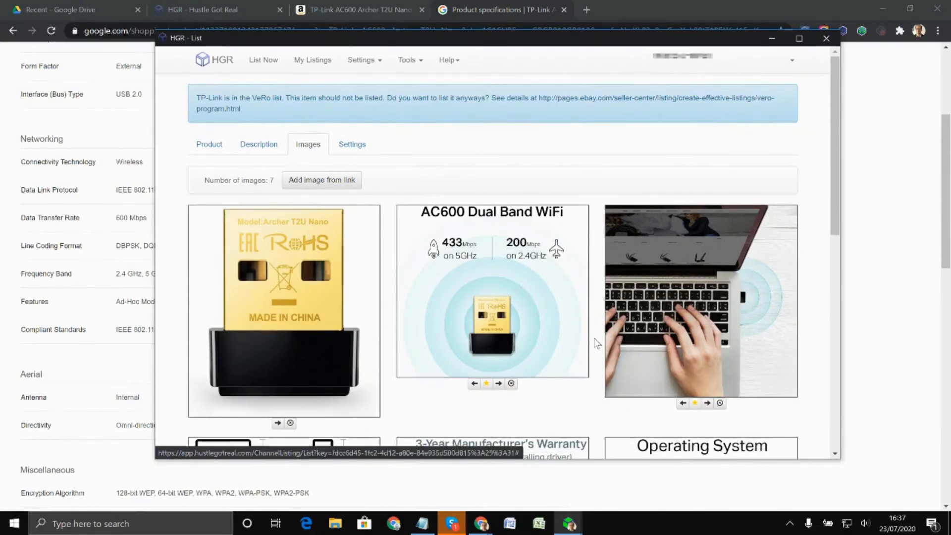
scroll(597, 344, down, 5)
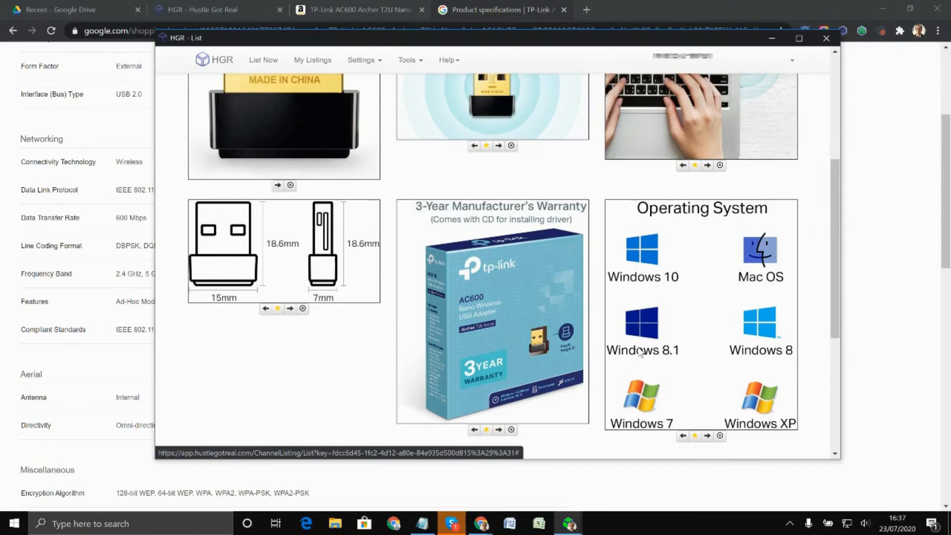
scroll(697, 363, down, 1)
scroll(616, 342, down, 3)
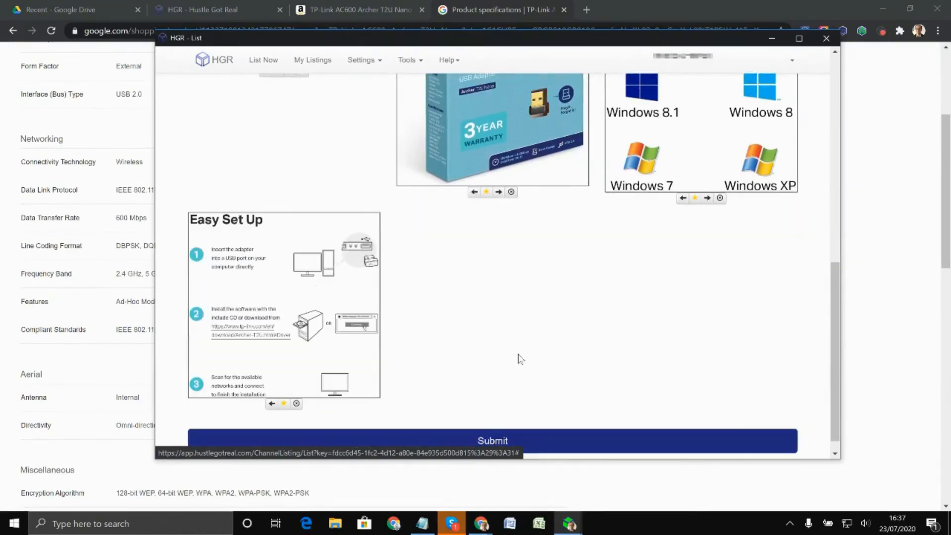
scroll(621, 310, up, 9)
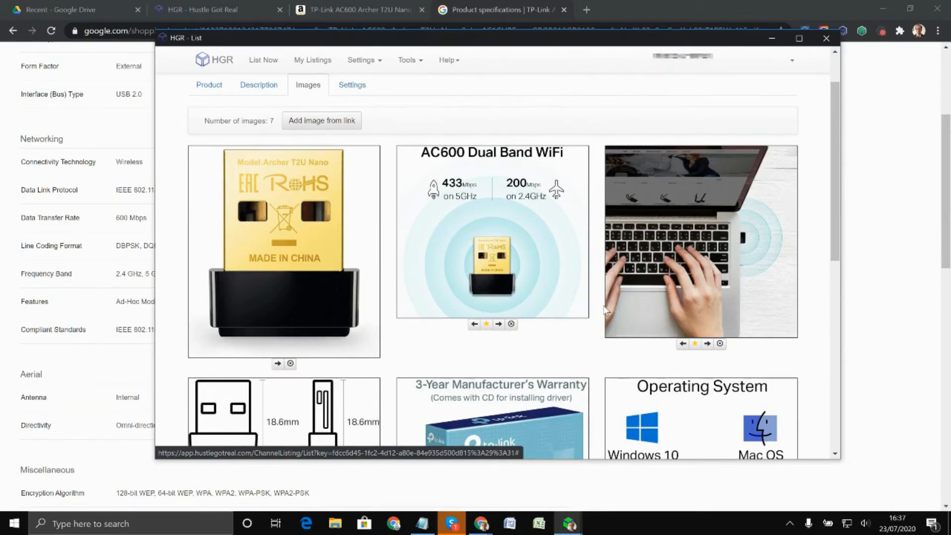
Check the listing's stock and price monitoring settings and submit the listing, agreeing to list it despite the VeRO warnings.
click(353, 85)
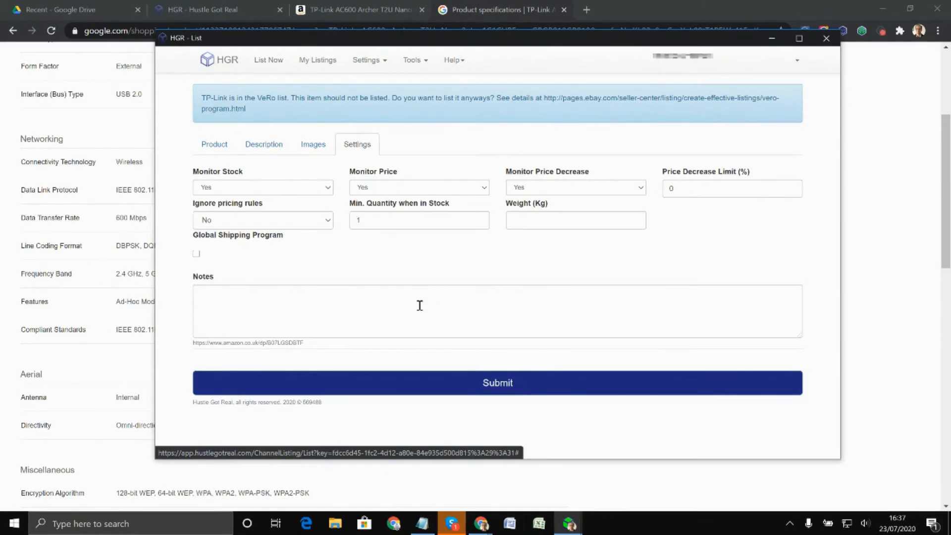
click(499, 389)
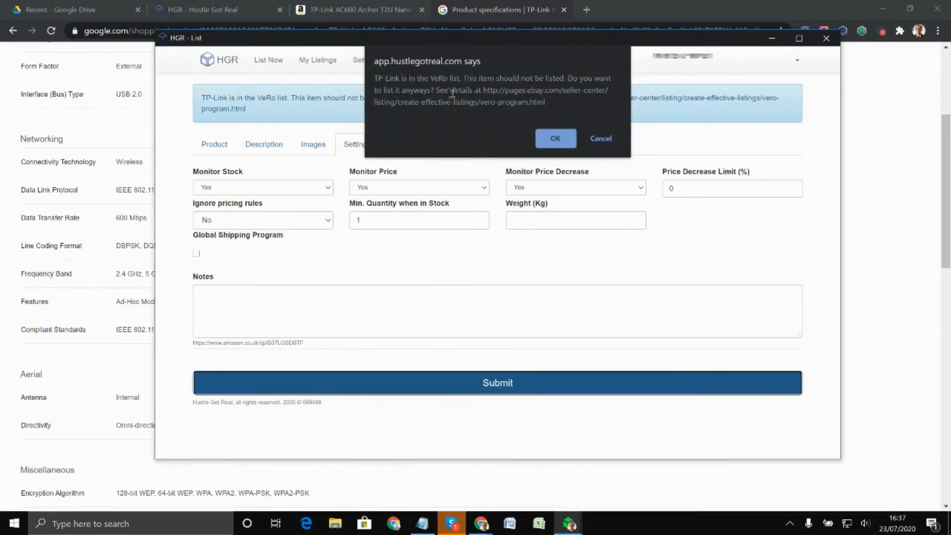
click(549, 141)
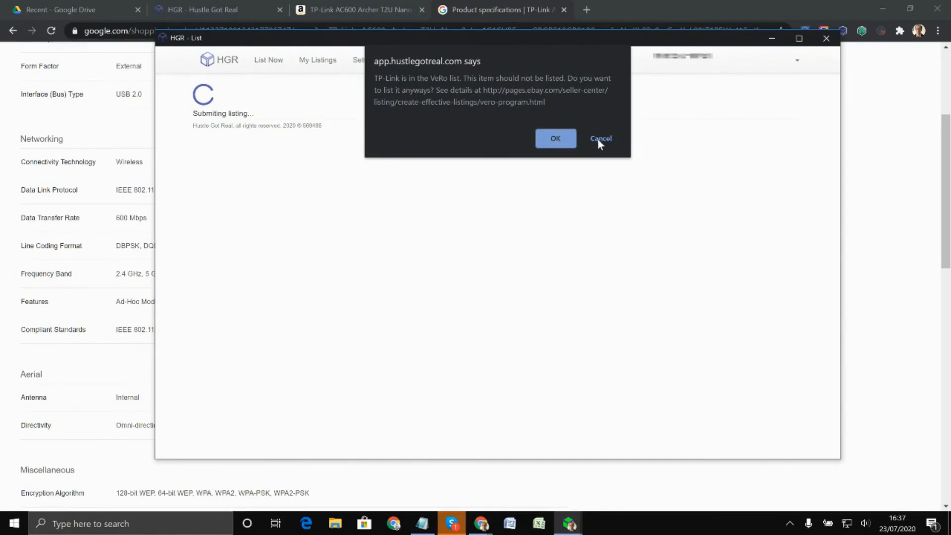
click(564, 141)
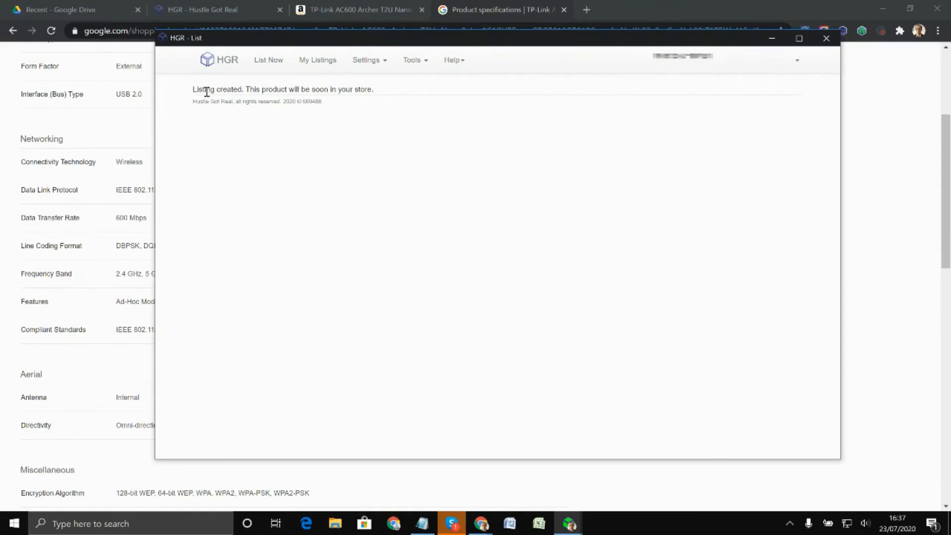
Check the submission message and the dongle's status among the pending listings, and minimize the HGR window.
drag(195, 91, 383, 98)
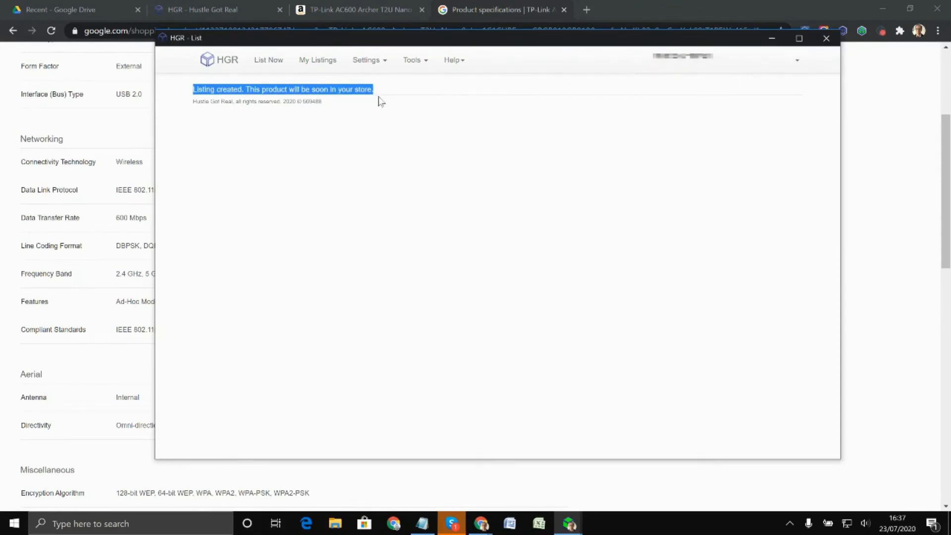
click(322, 69)
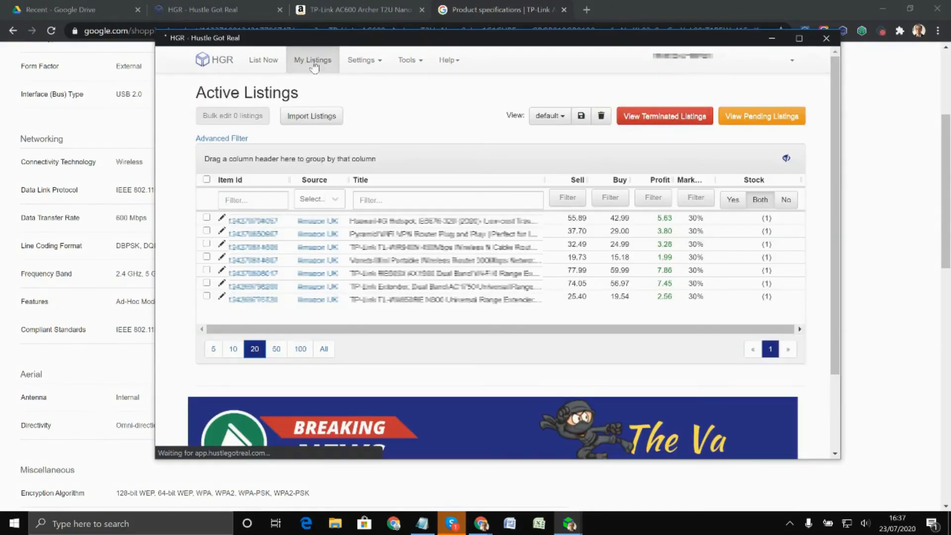
click(756, 122)
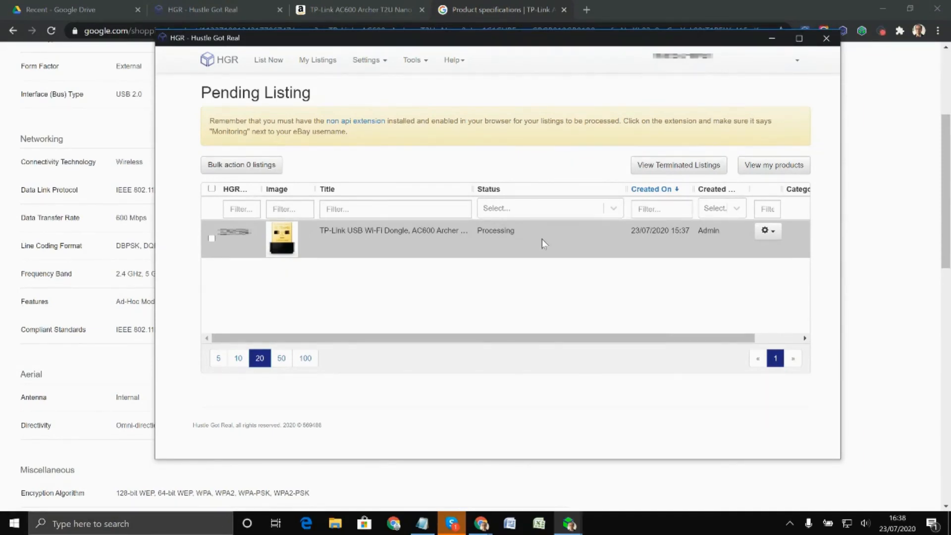
click(772, 38)
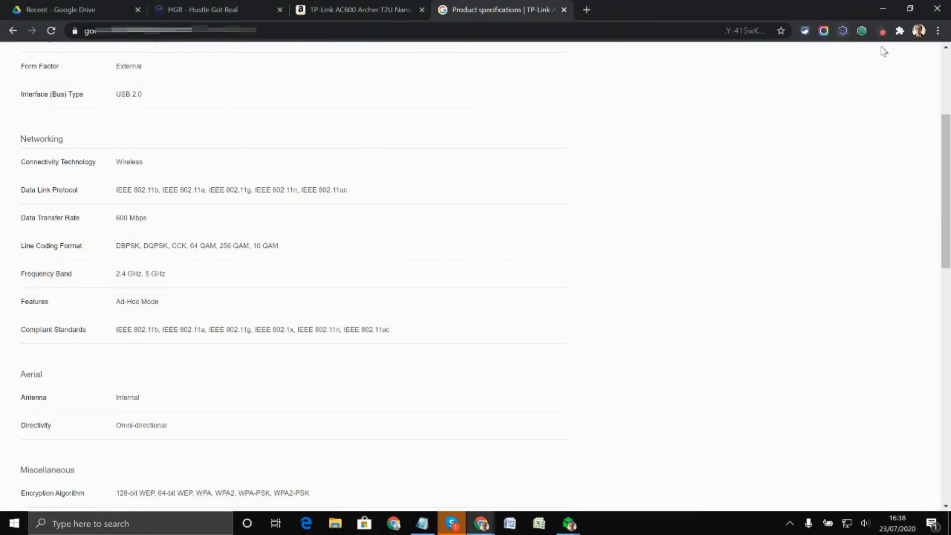